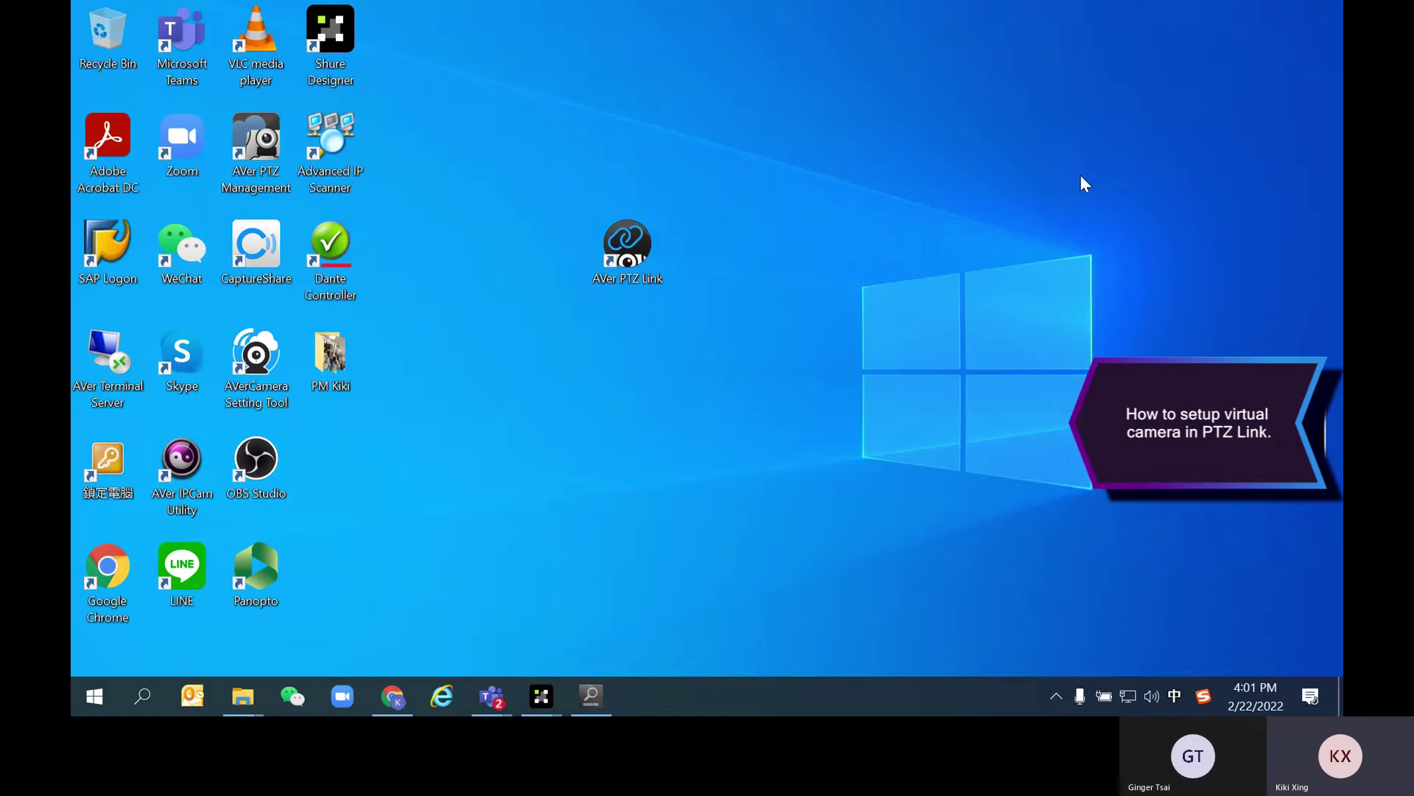
Launch AVer PTZ Link from its desktop shortcut
double_click(617, 265)
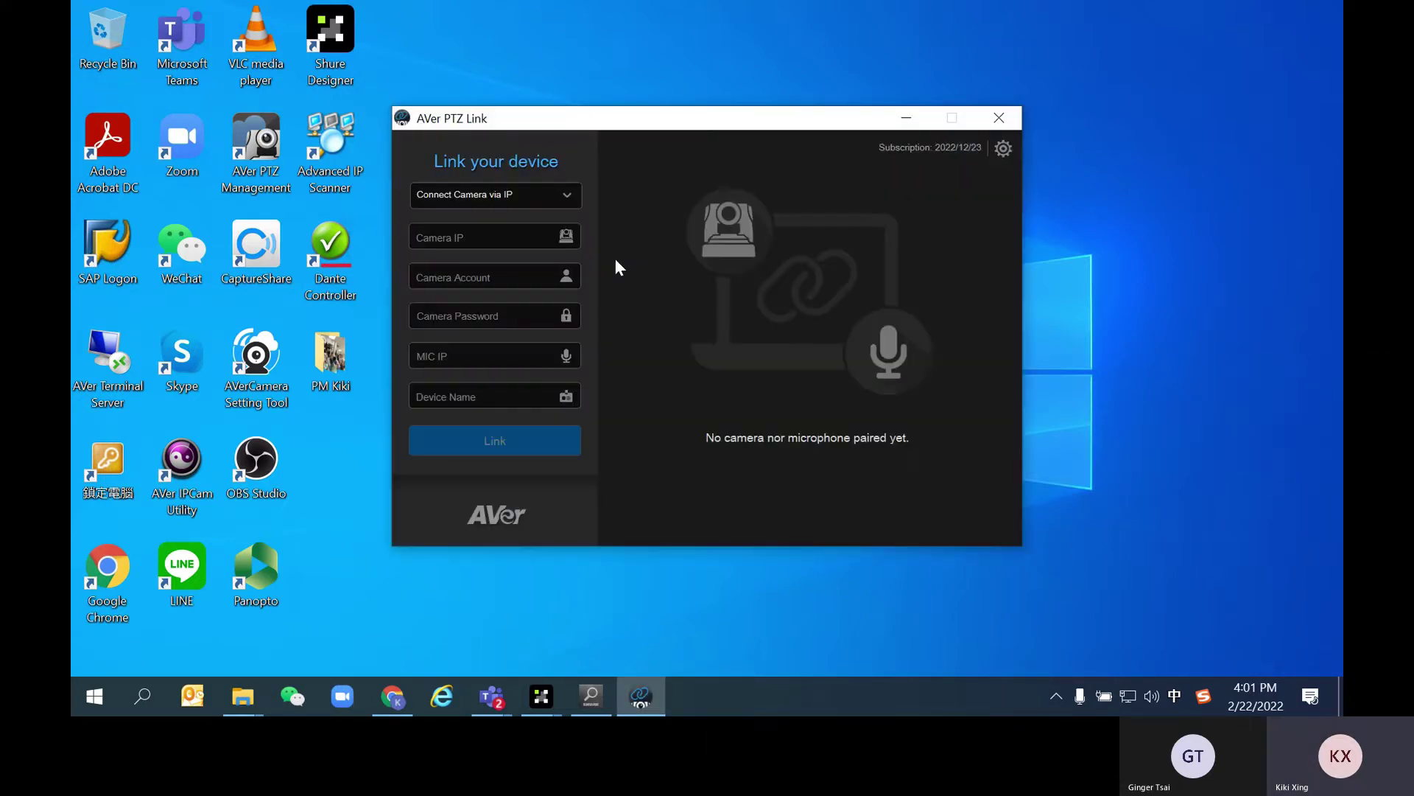
Choose Connect Camera via USB and the TR313V2 camera, then look up the mic IP in Shure discovery
left_click(530, 200)
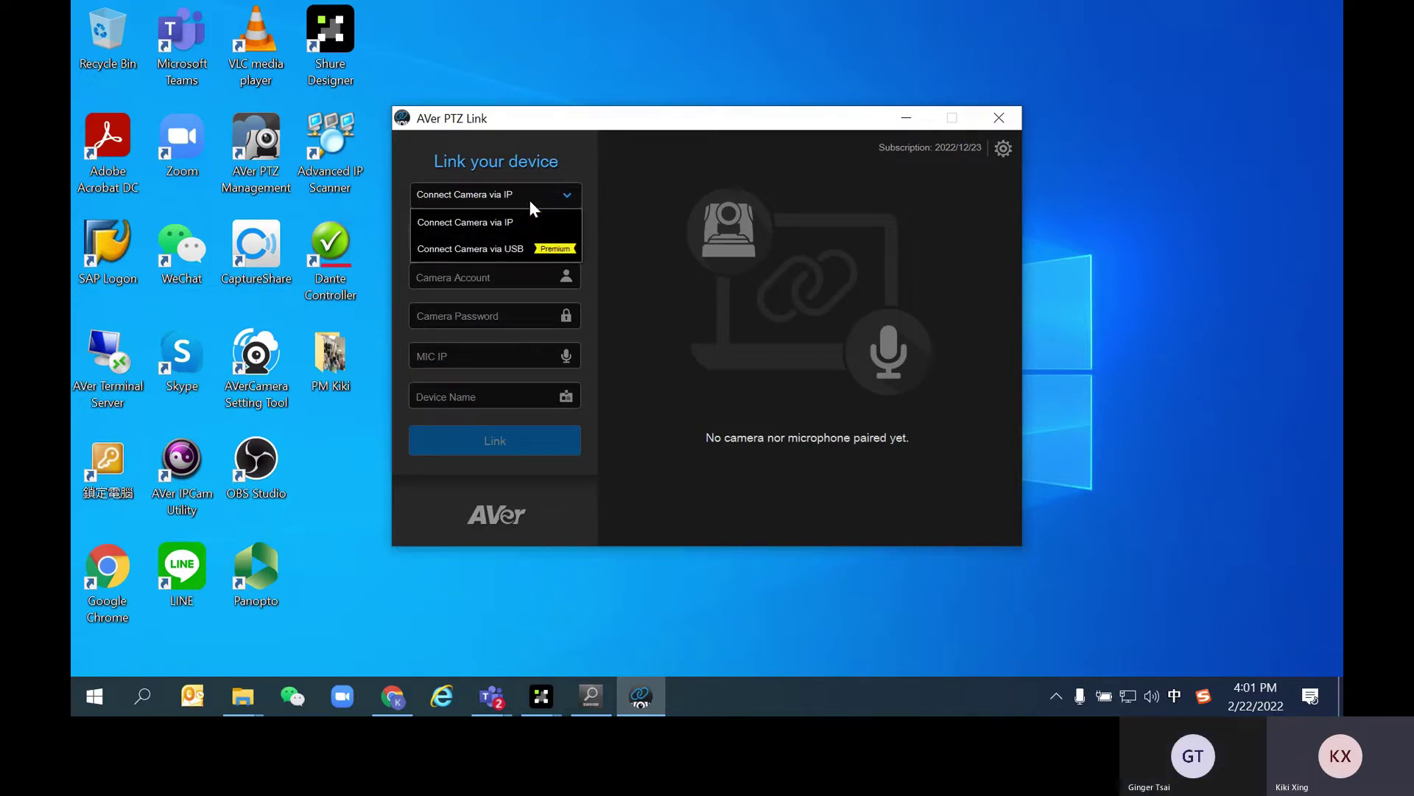
left_click(512, 246)
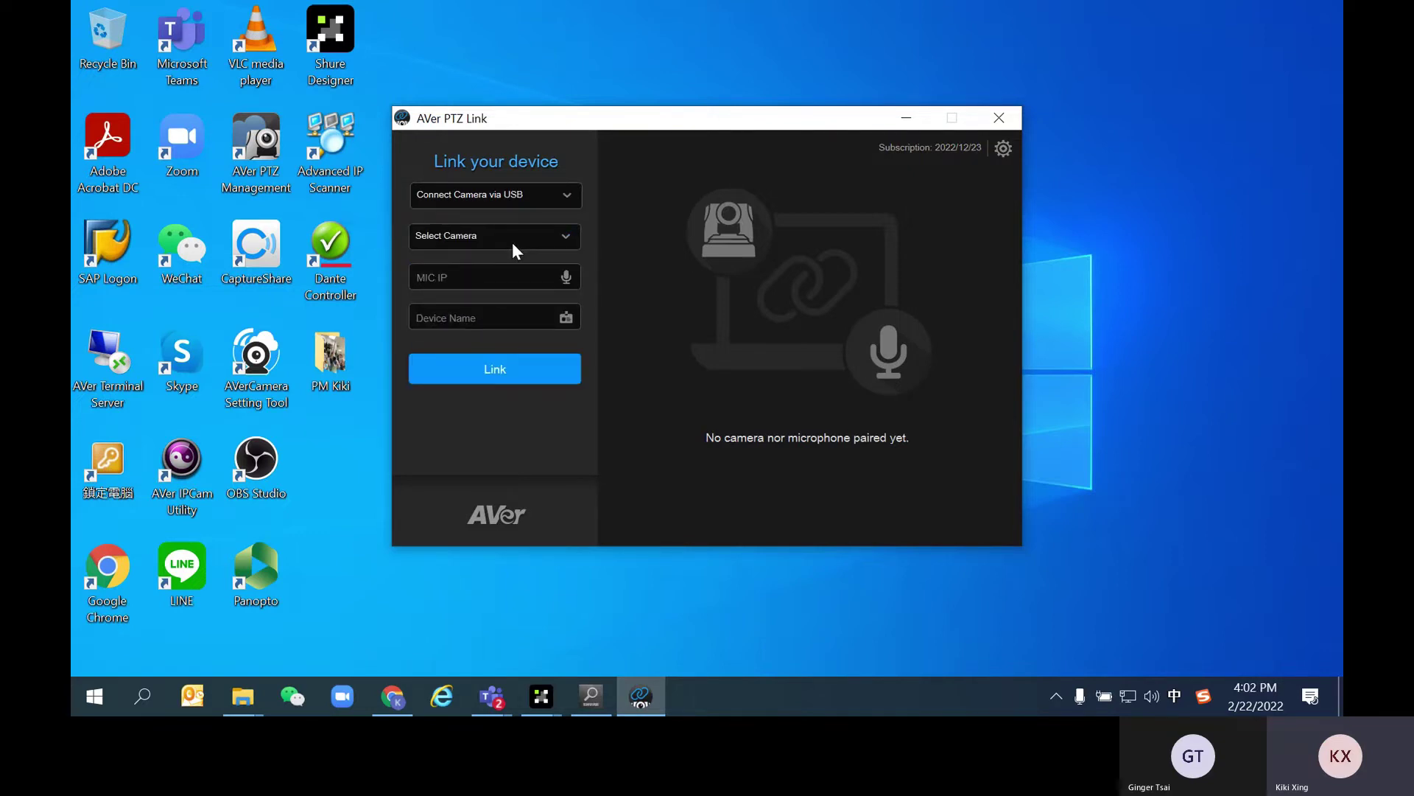
left_click(513, 242)
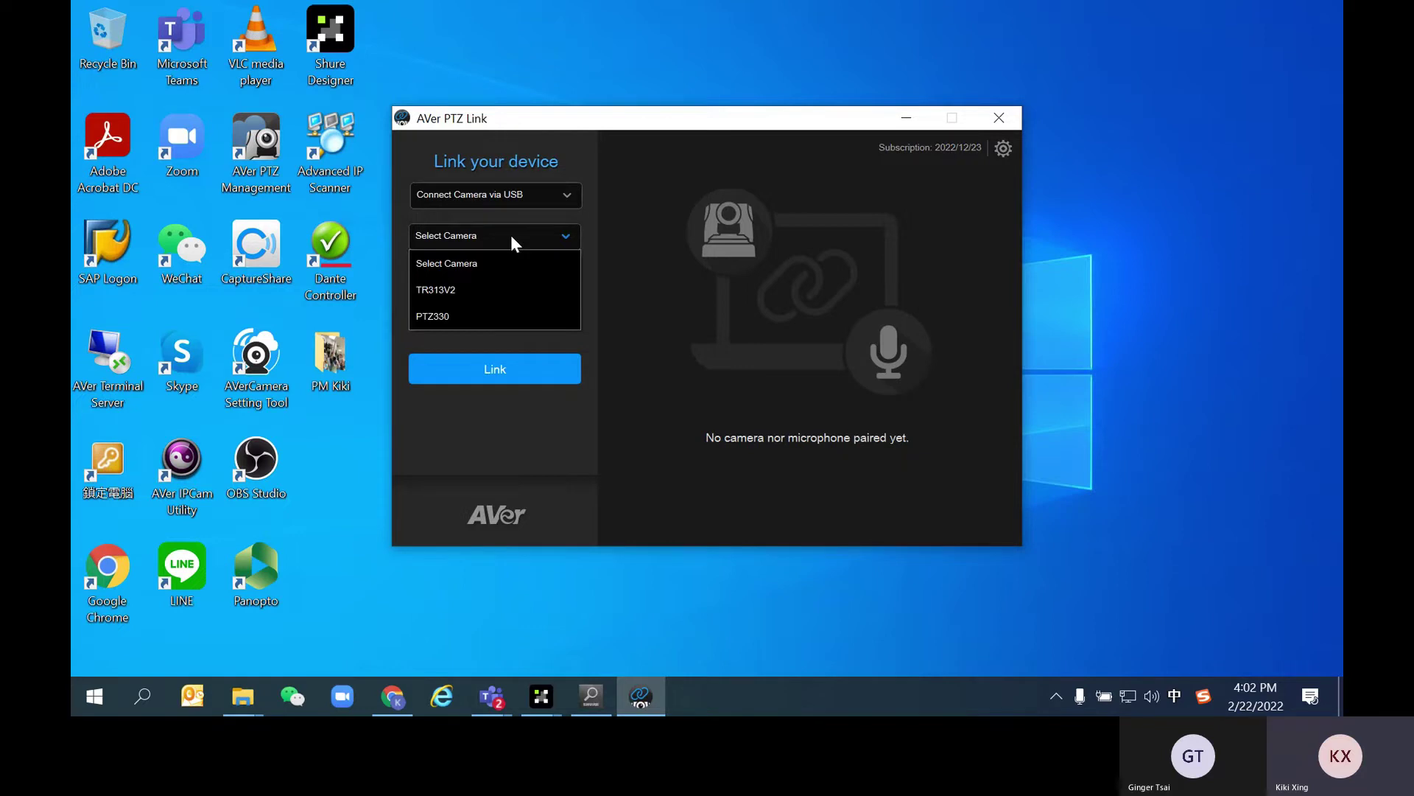
left_click(511, 290)
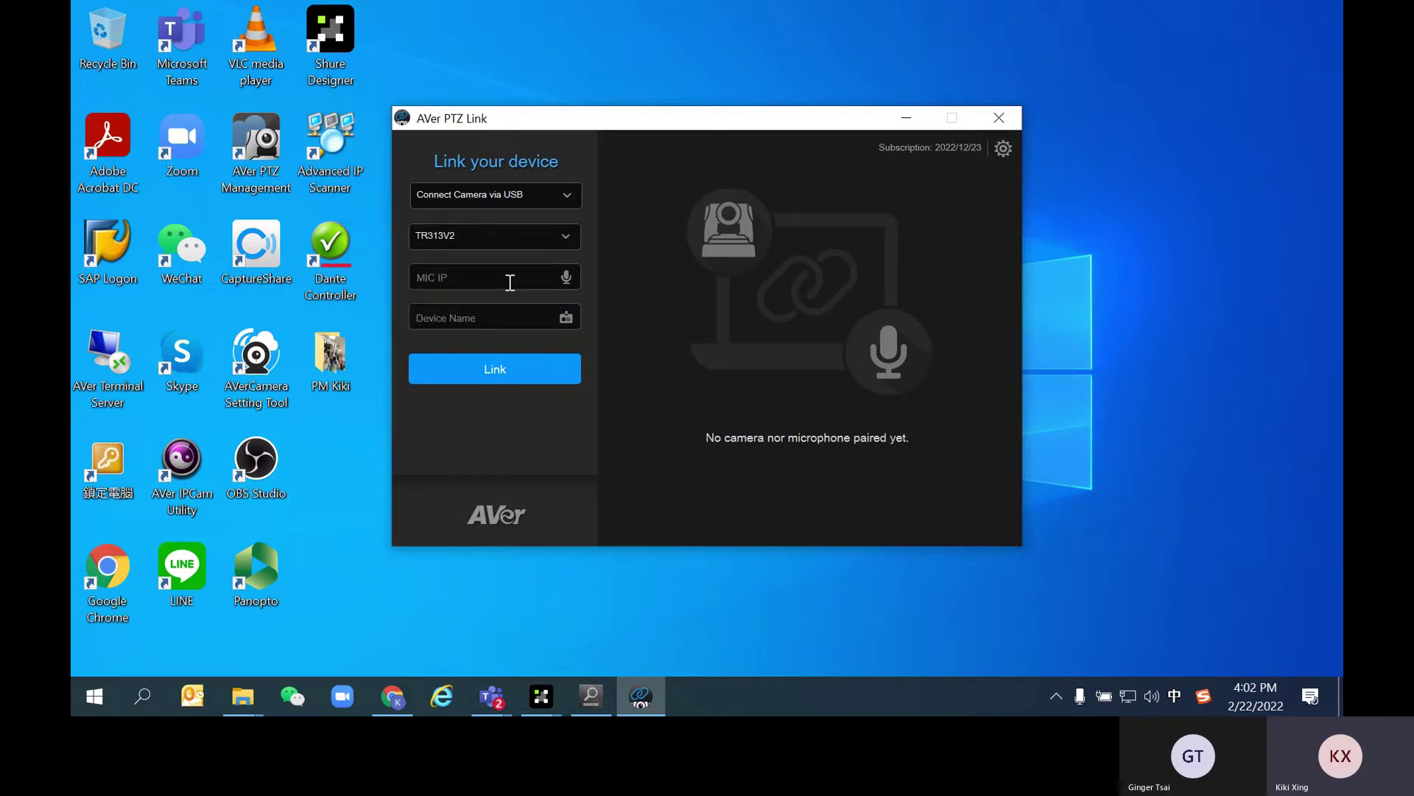
left_click(510, 282)
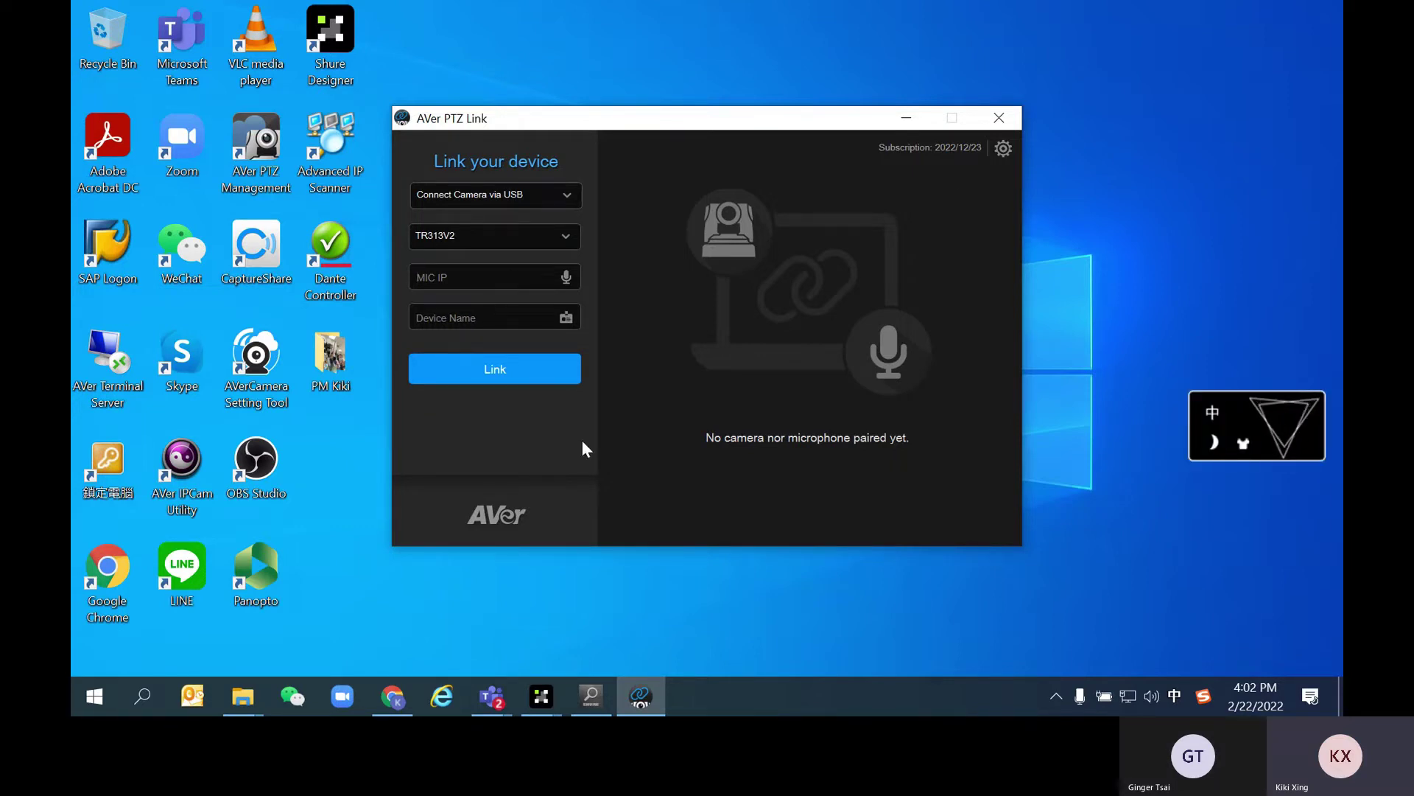
left_click(591, 696)
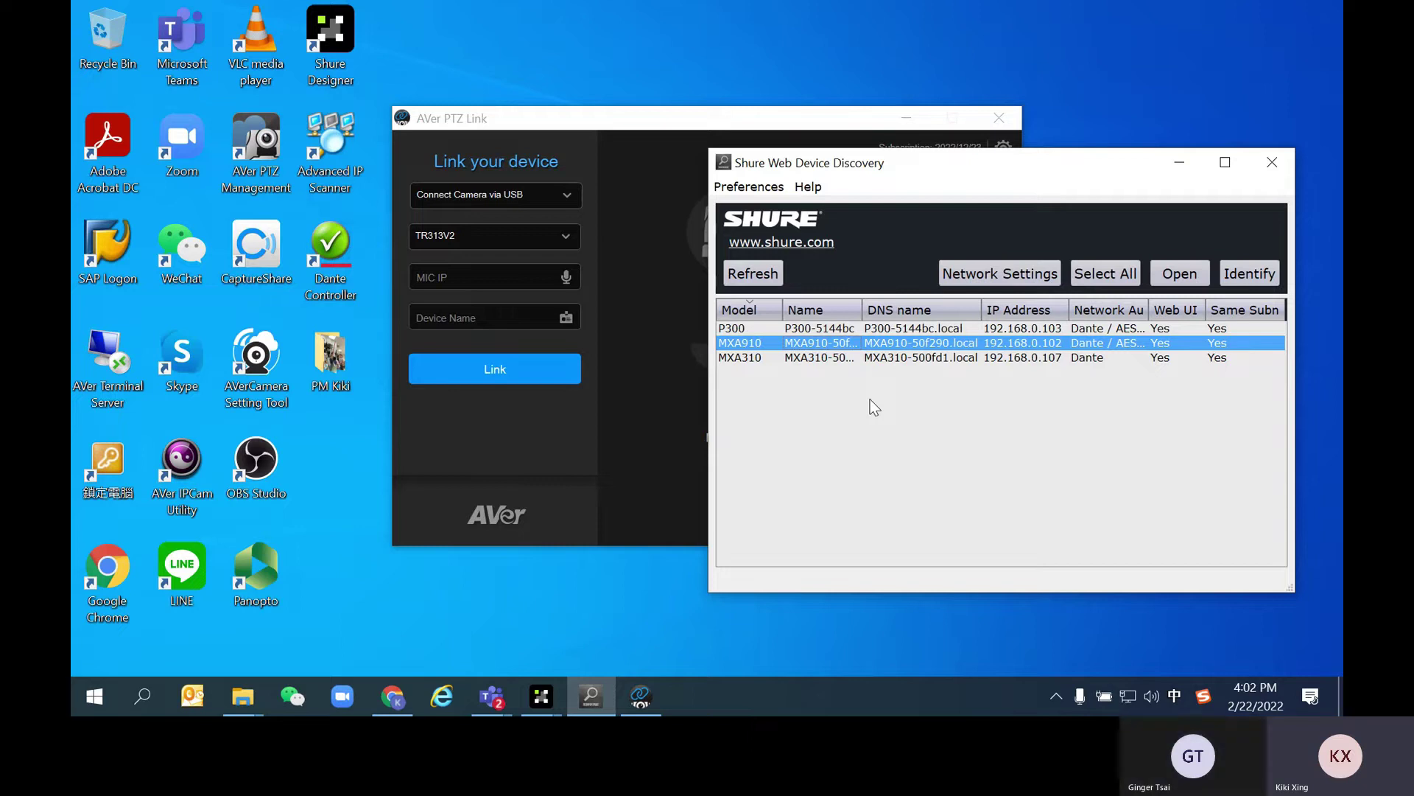
Paste mic IP 192.168.0.102, name the device 'Group 1', and link it with TR313V2
left_click(484, 273)
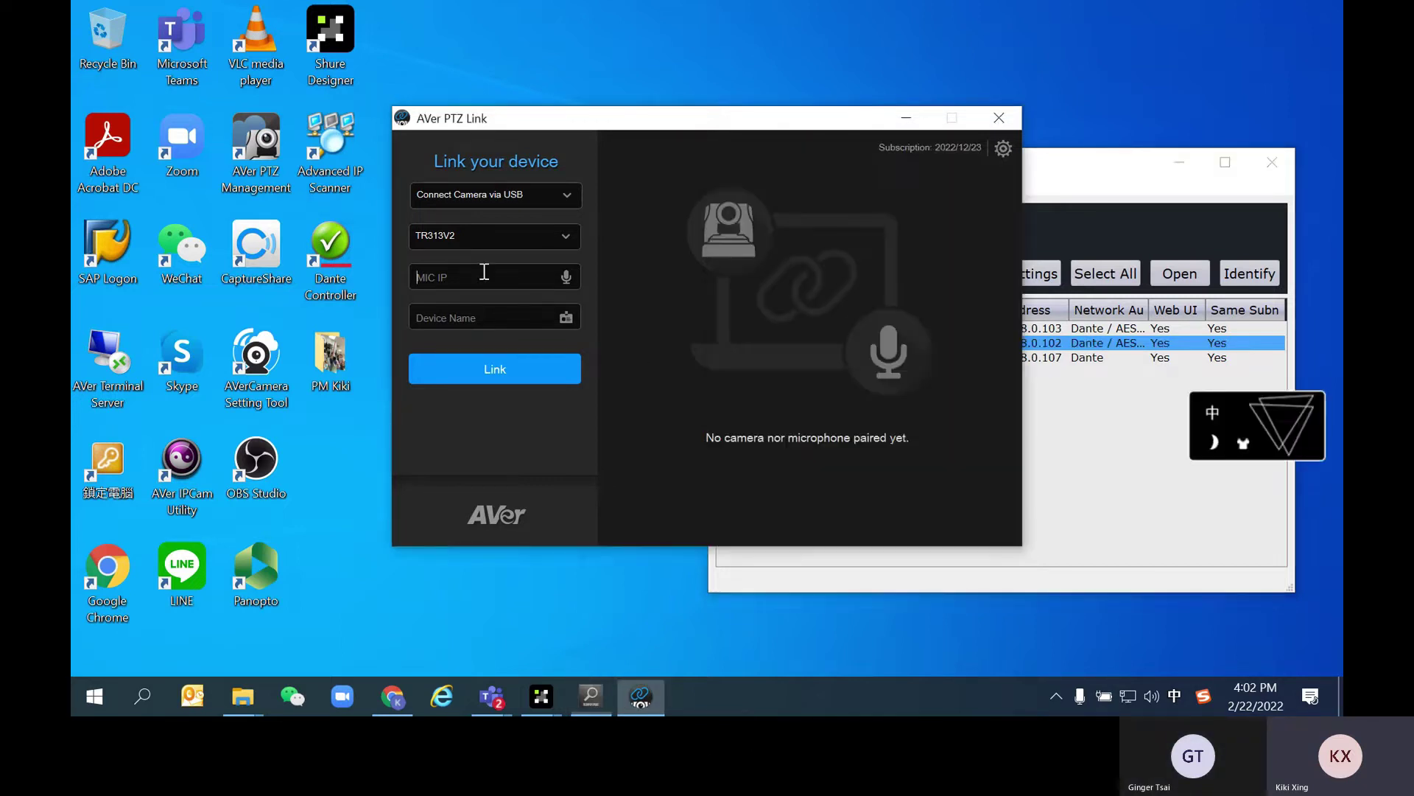
type("192.168.0.102")
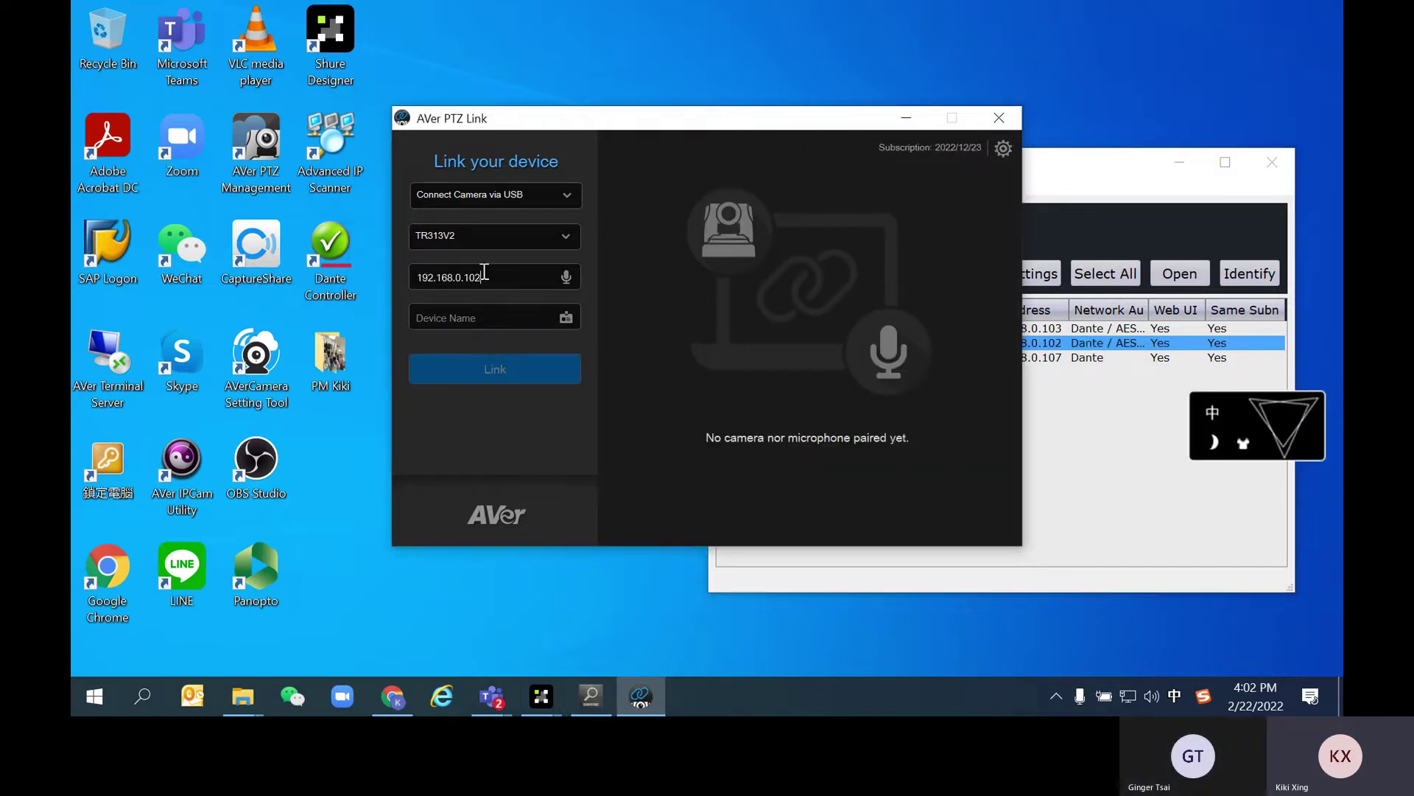
left_click(502, 318)
type("Group")
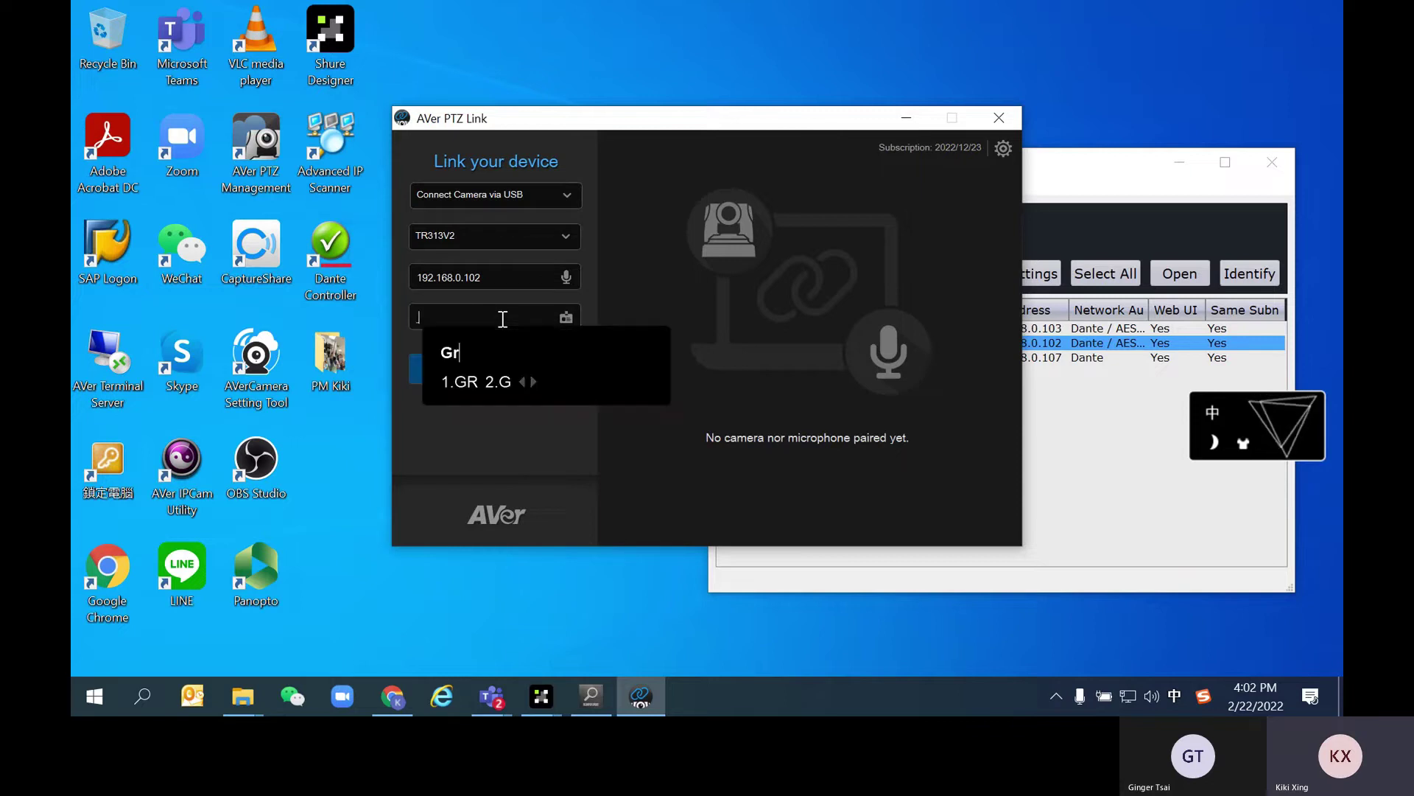
key("shift")
type("1")
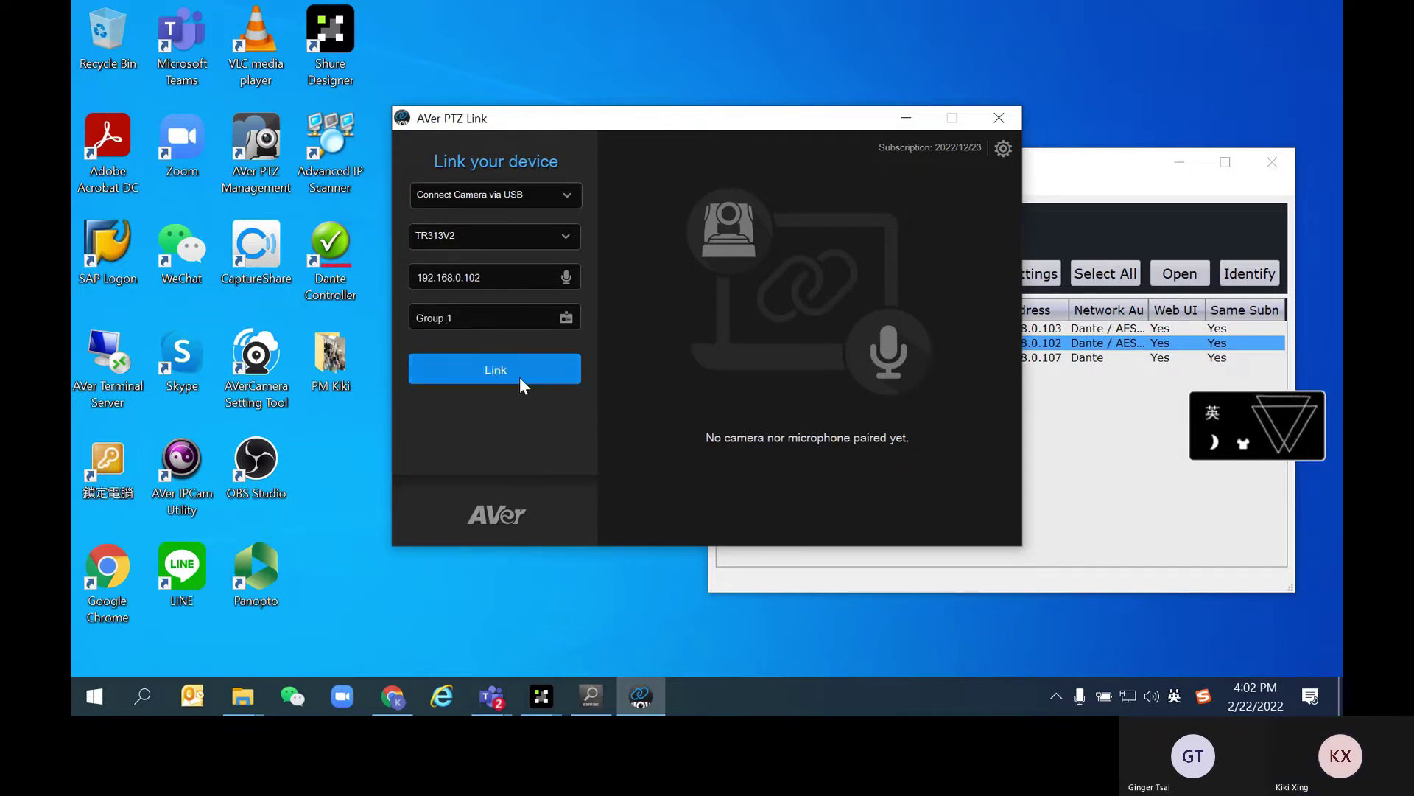
left_click(519, 377)
left_click(737, 378)
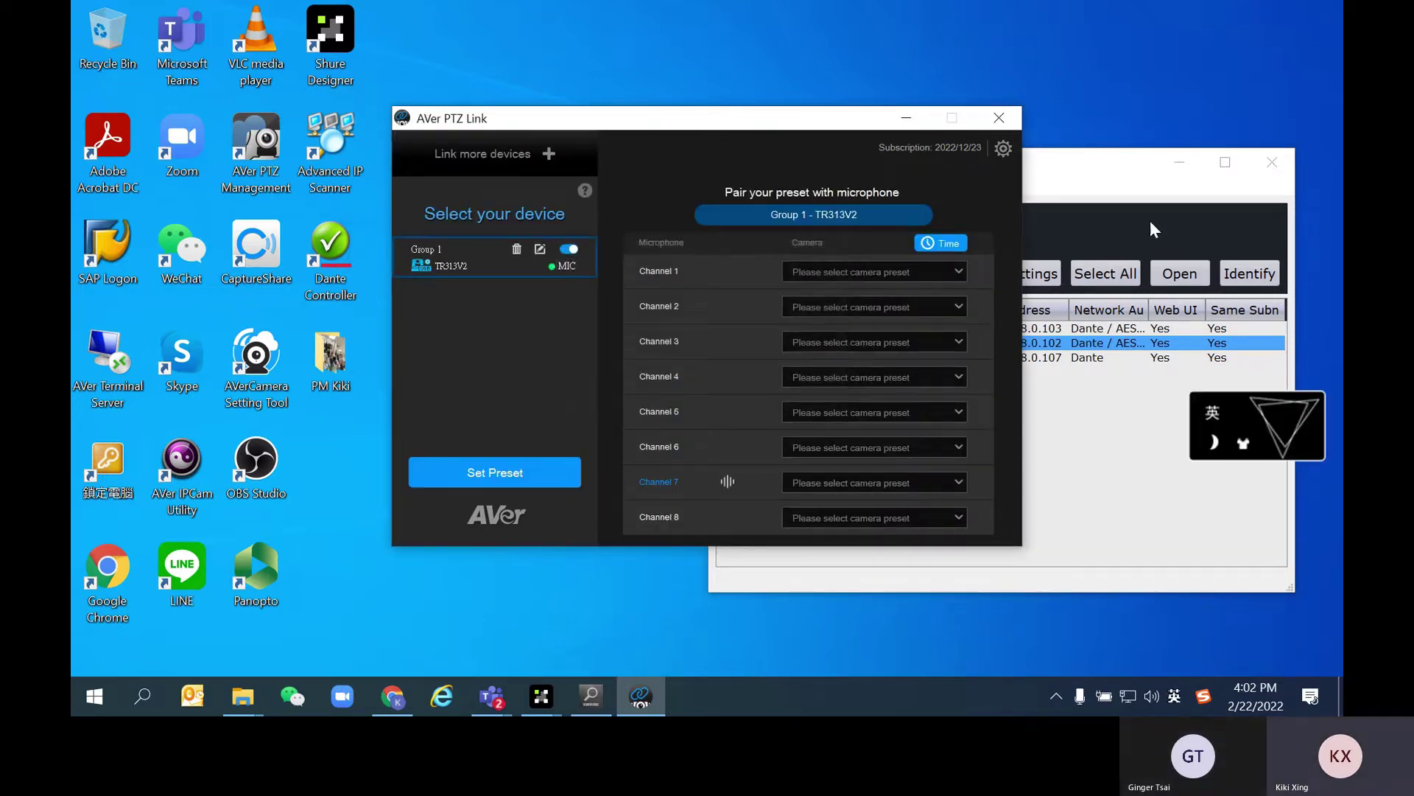
left_click(1178, 162)
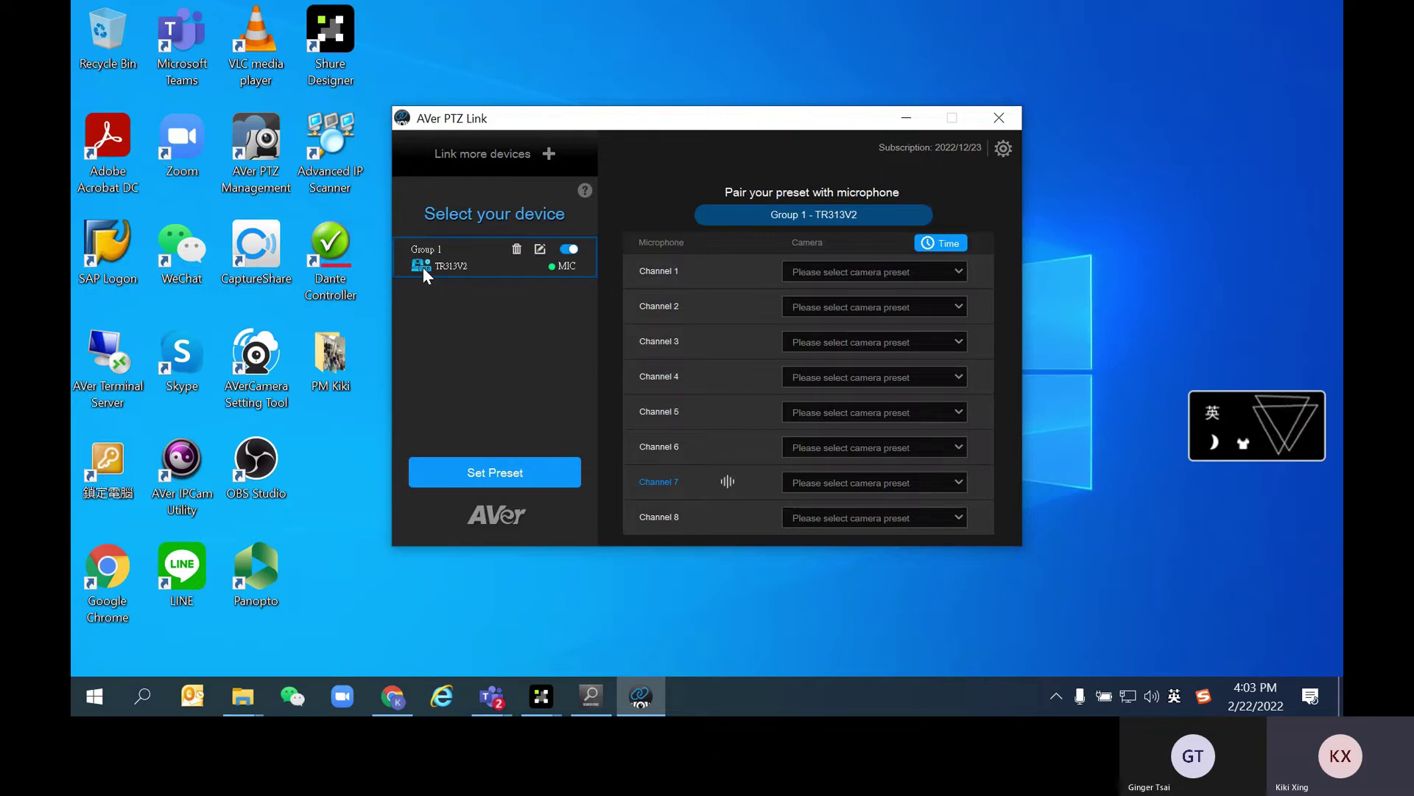
left_click(553, 157)
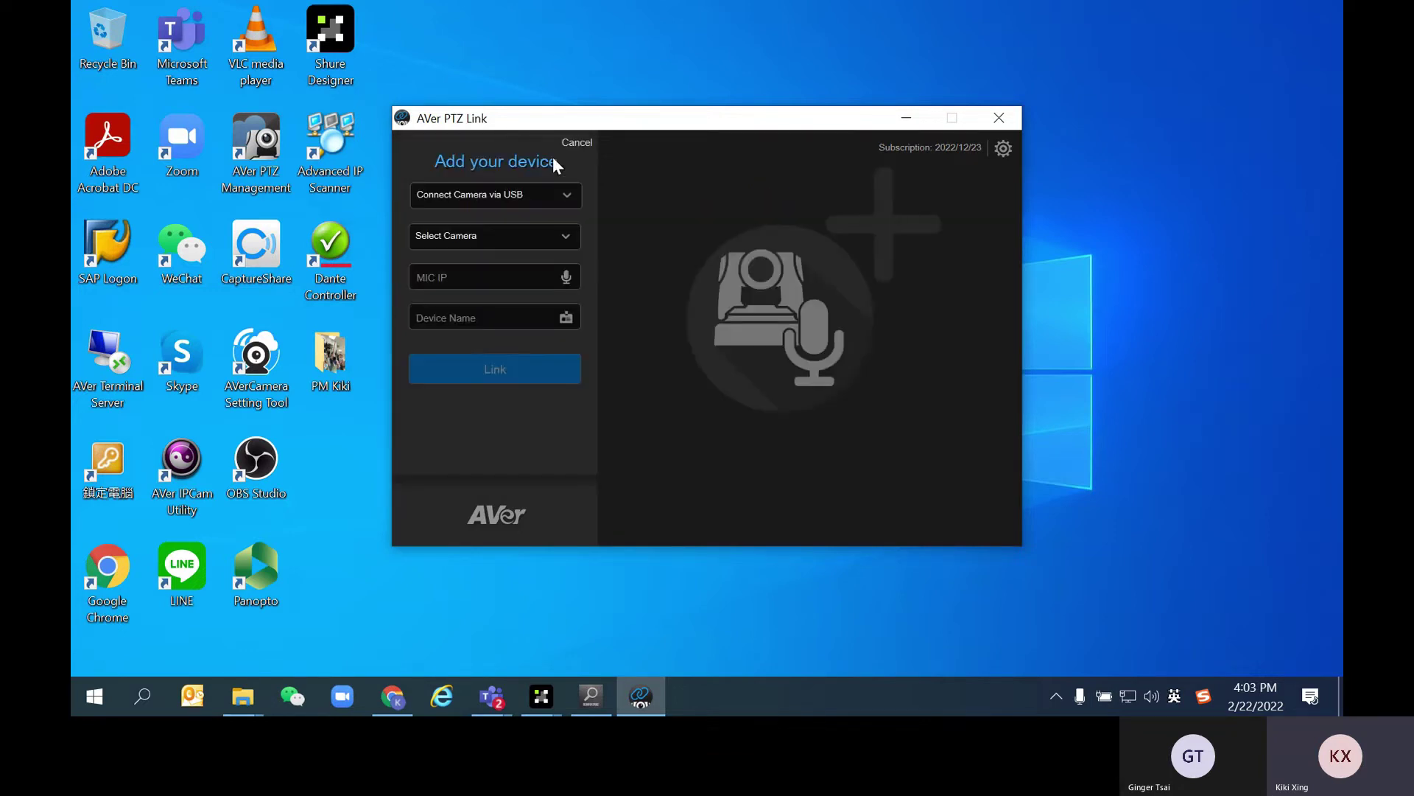
Choose PTZ330, paste mic IP 192.168.0.102, name it 'Group 2', and link the pair
left_click(512, 239)
left_click(455, 315)
left_click(453, 272)
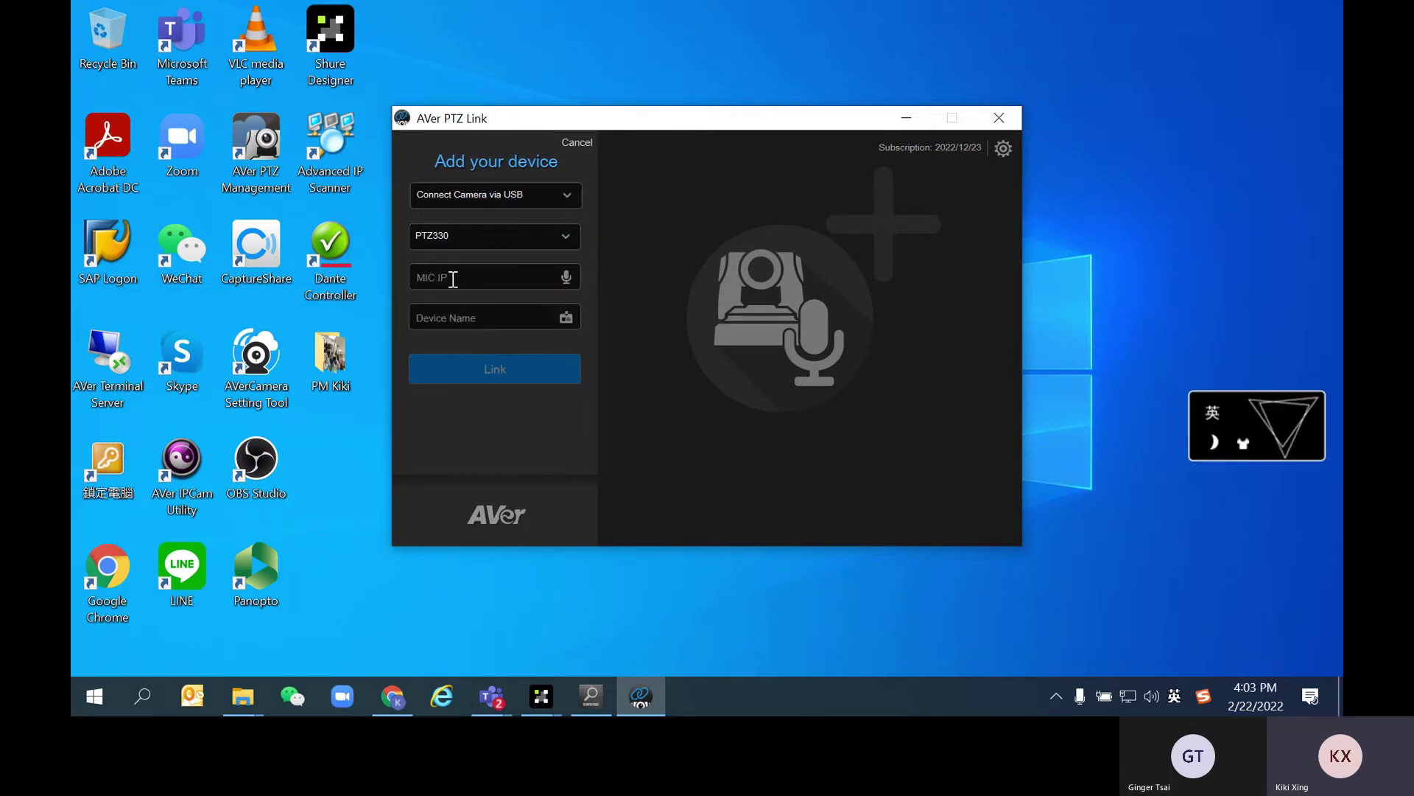
right_click(452, 277)
left_click(484, 377)
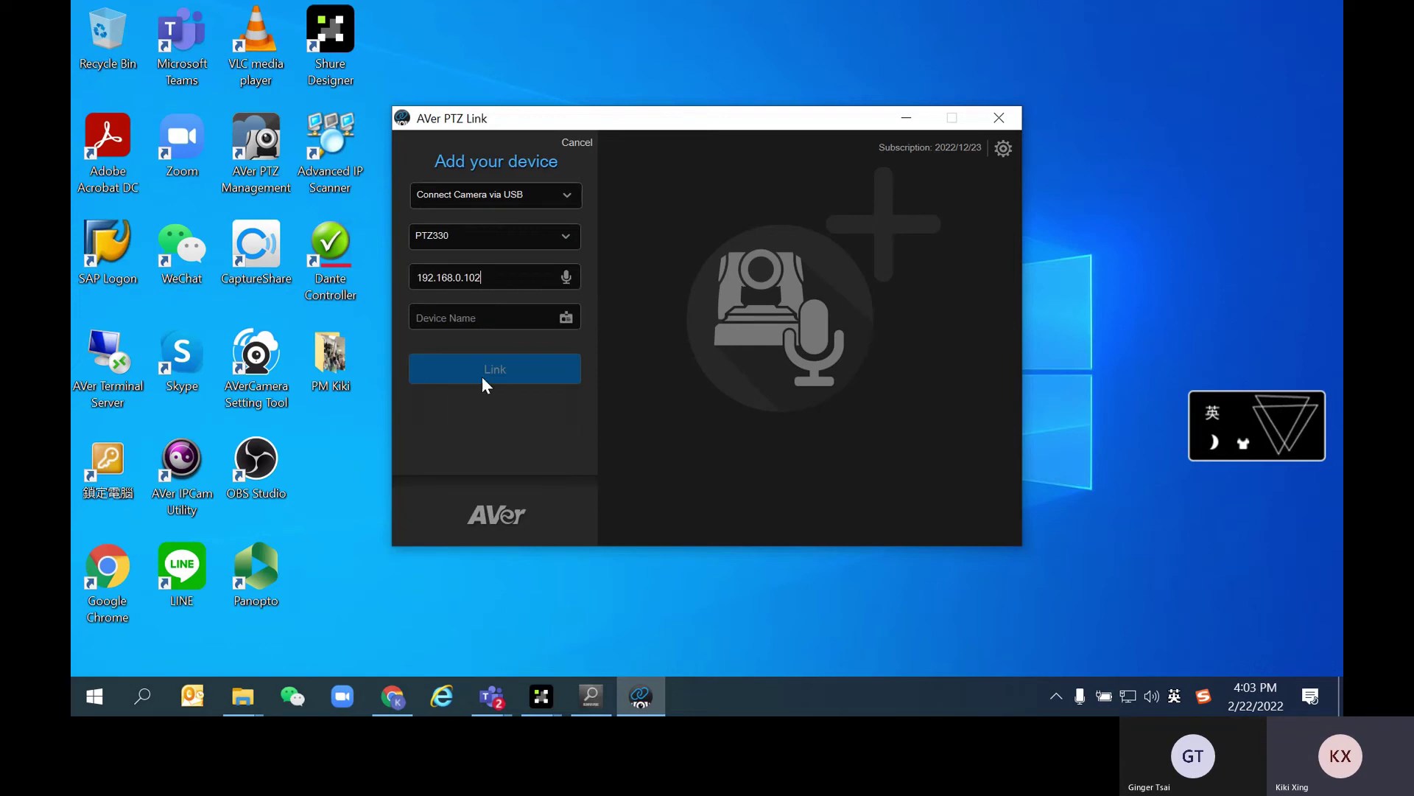
left_click(487, 320)
type("Group 2")
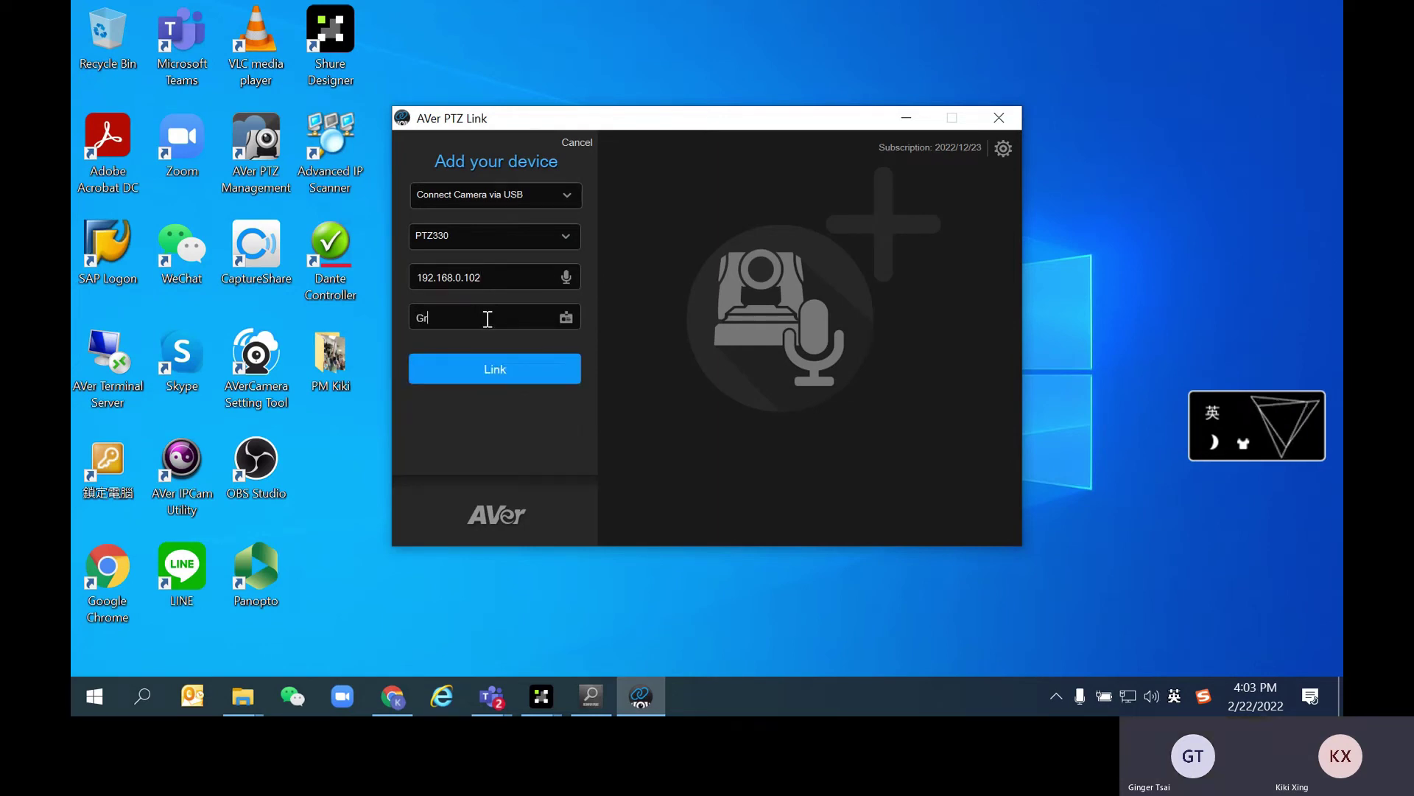
left_click(488, 366)
left_click(689, 375)
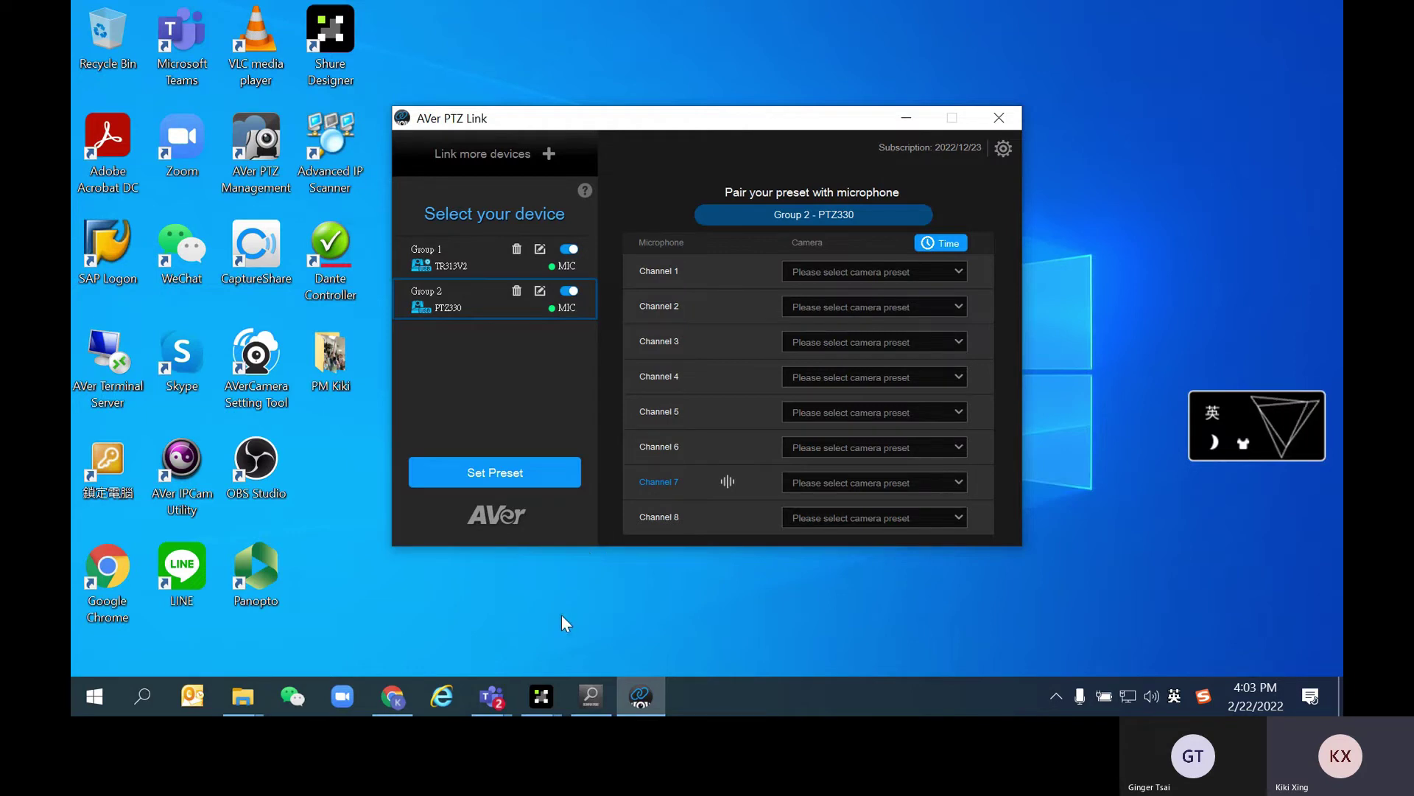
Set the Teams meeting's camera to AVer Virtual Camera in Device settings
mouse_move(514, 688)
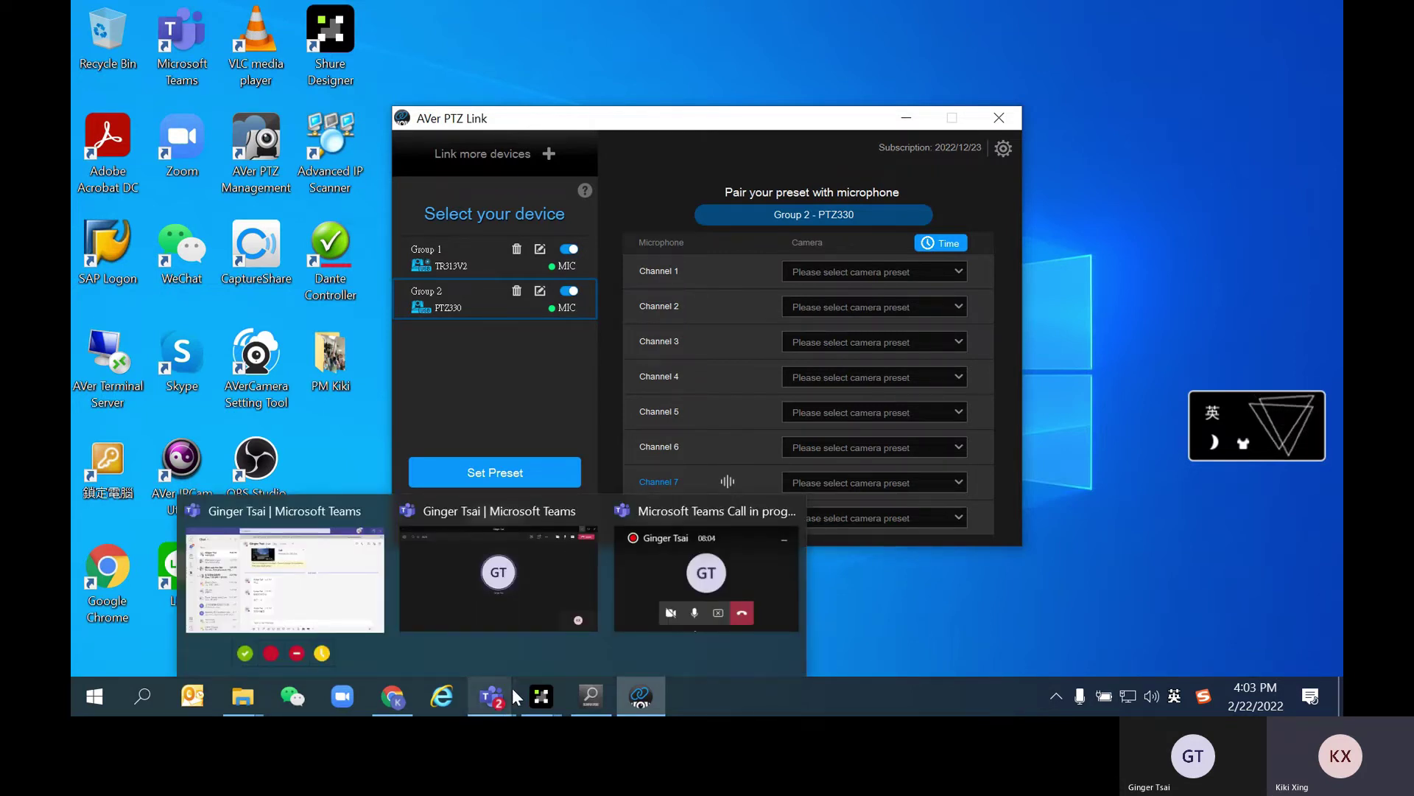
left_click(537, 608)
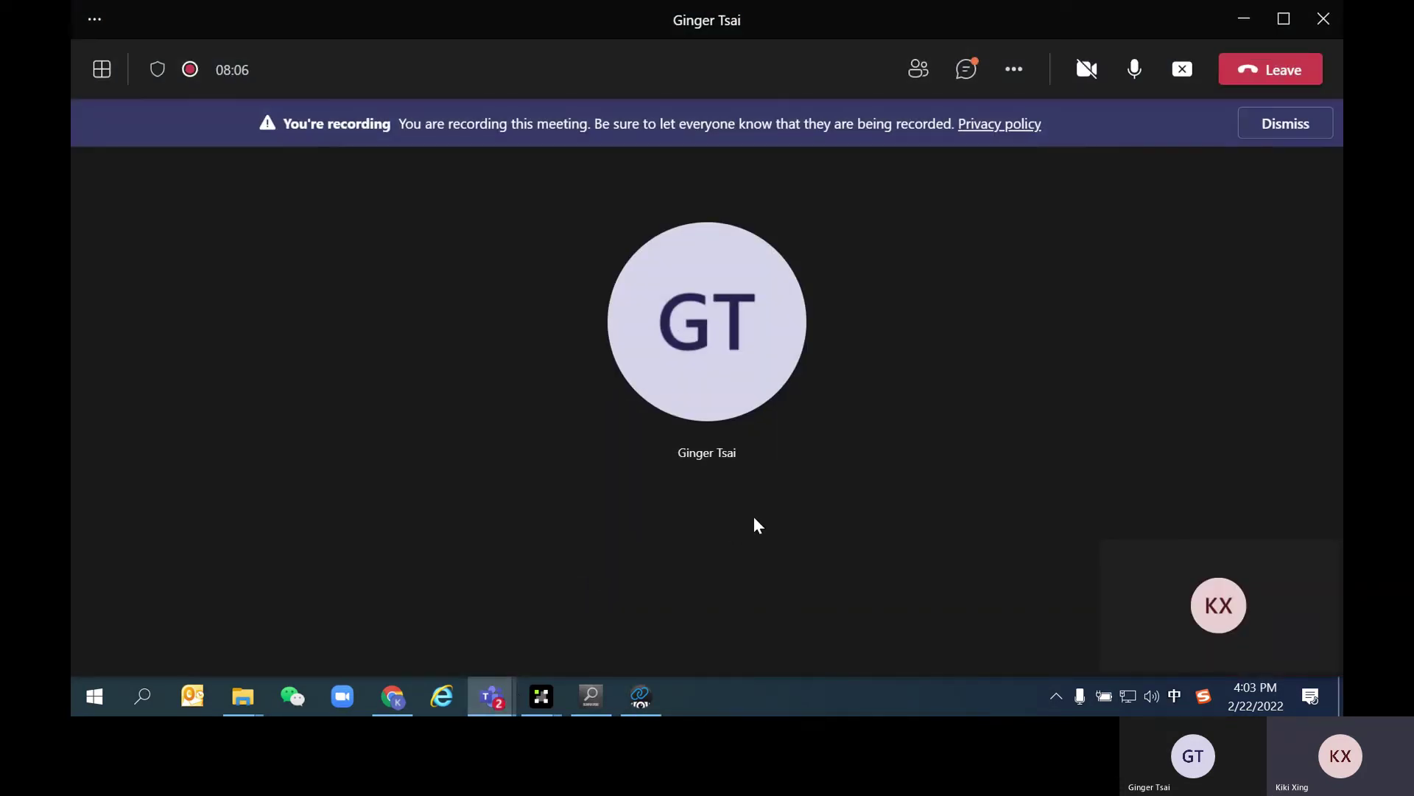
left_click(1014, 73)
left_click(1053, 119)
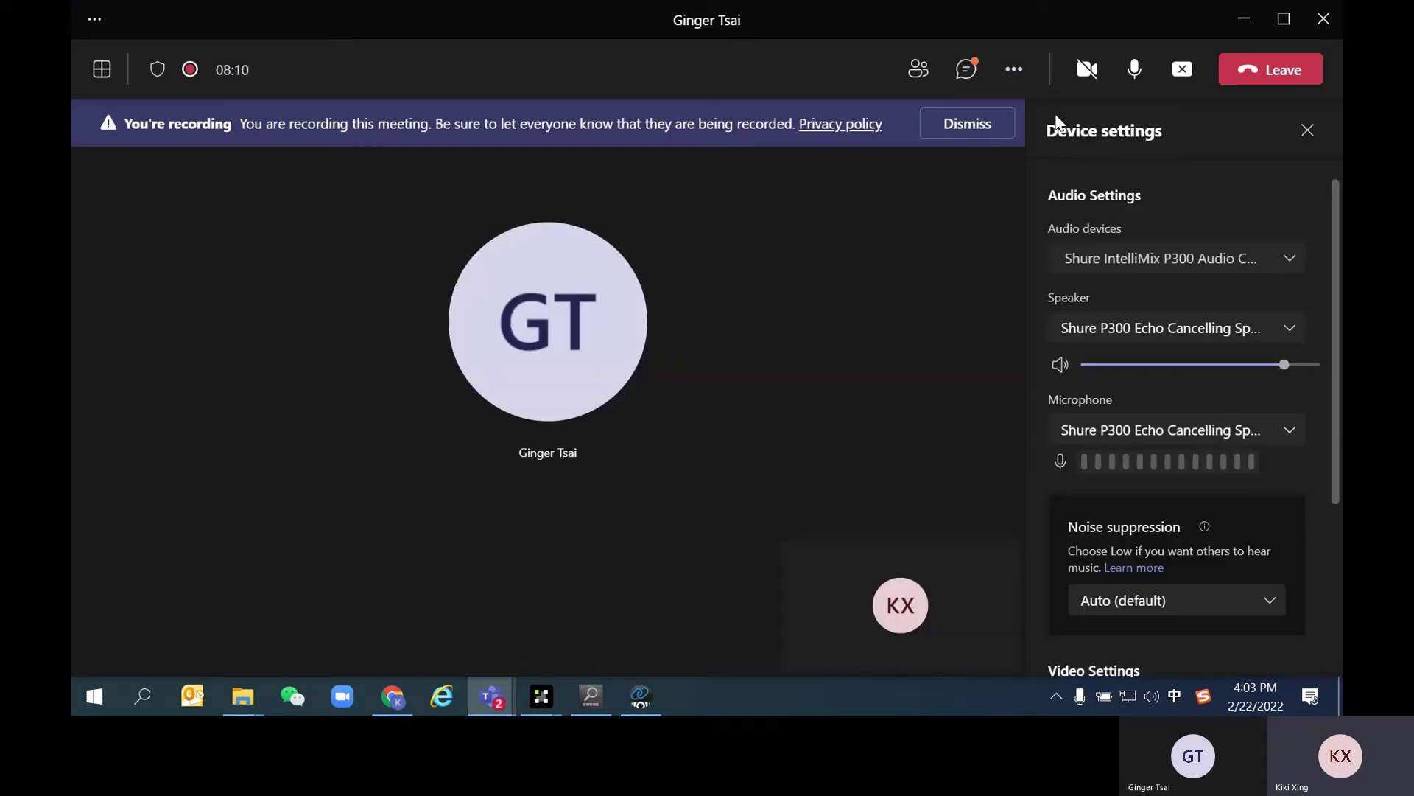
scroll(1146, 402, "down", 3)
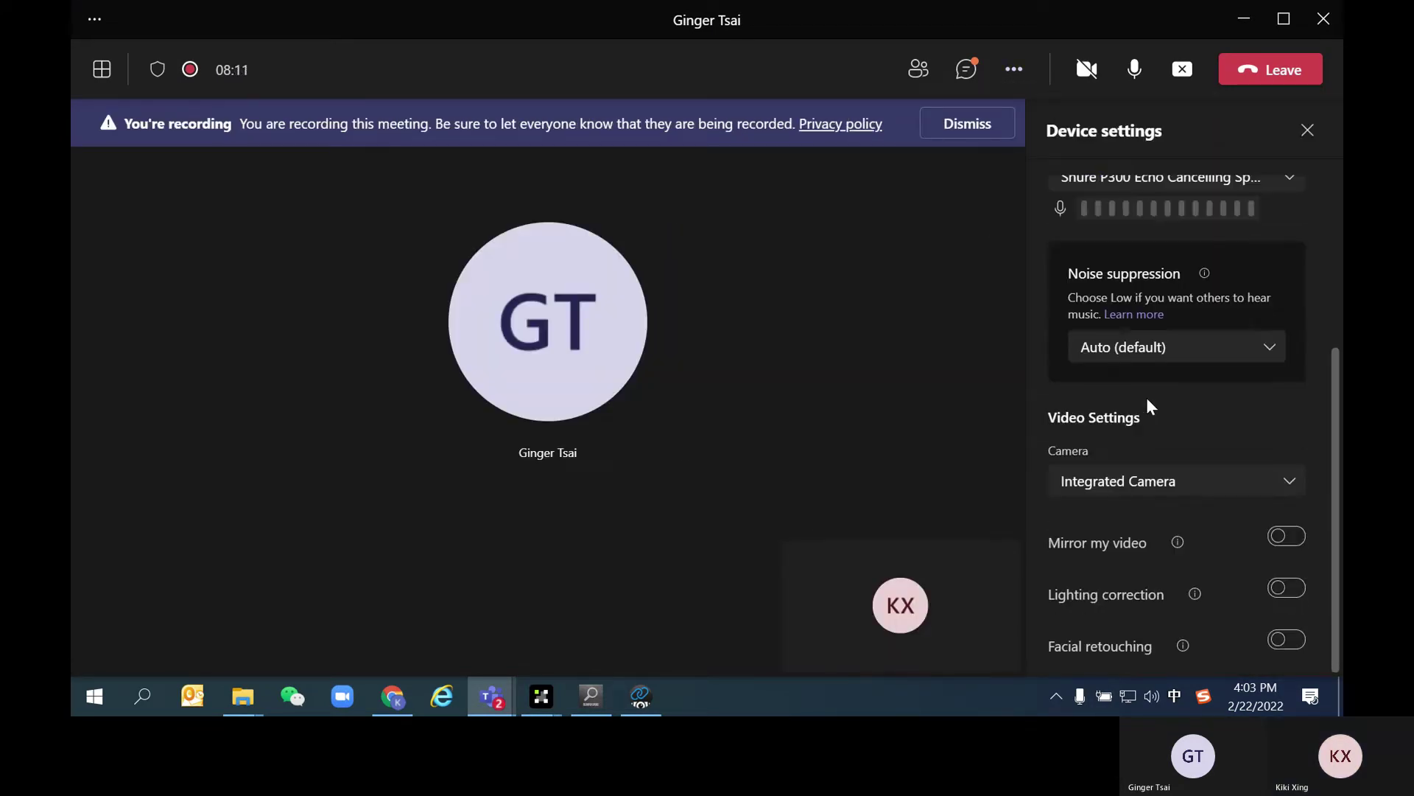
left_click(1108, 496)
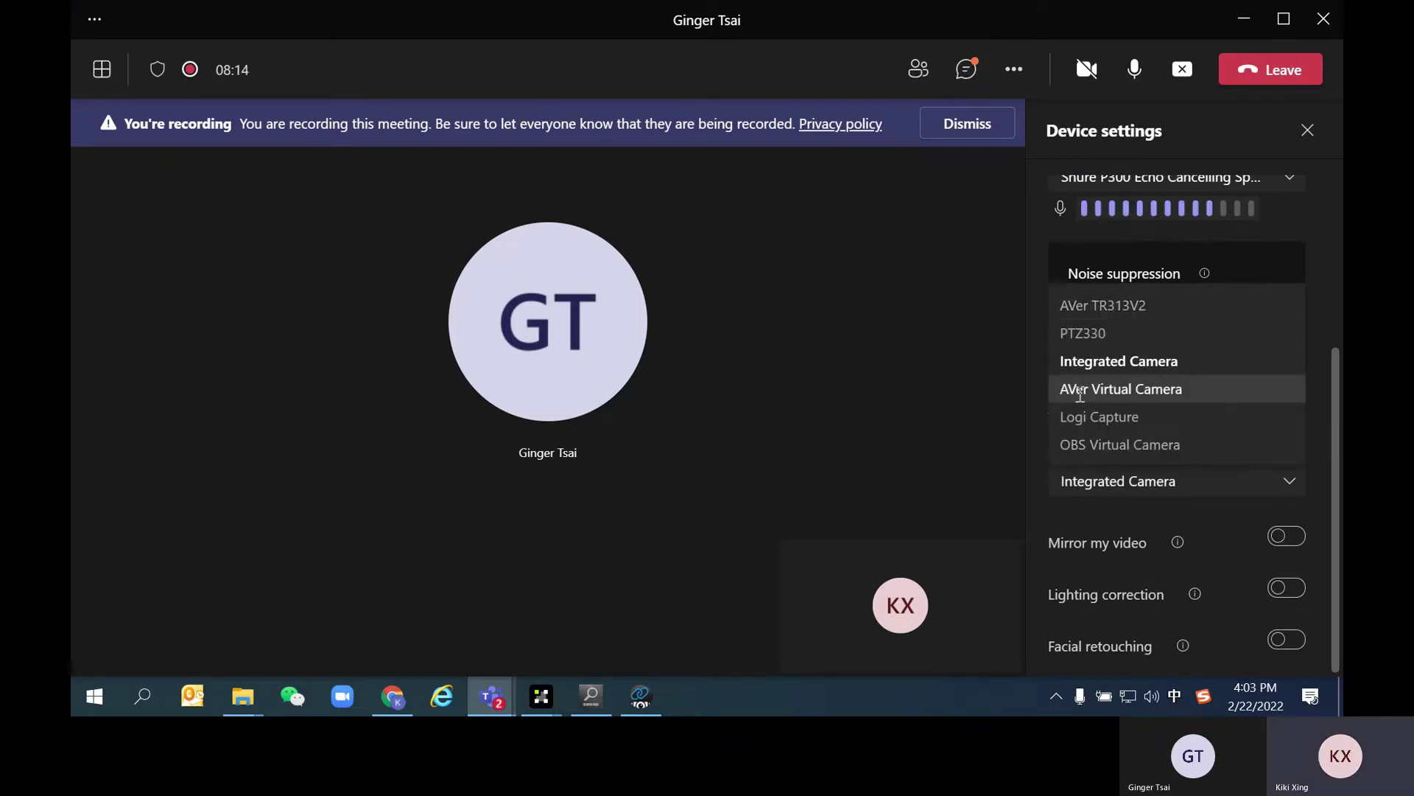
left_click(1148, 391)
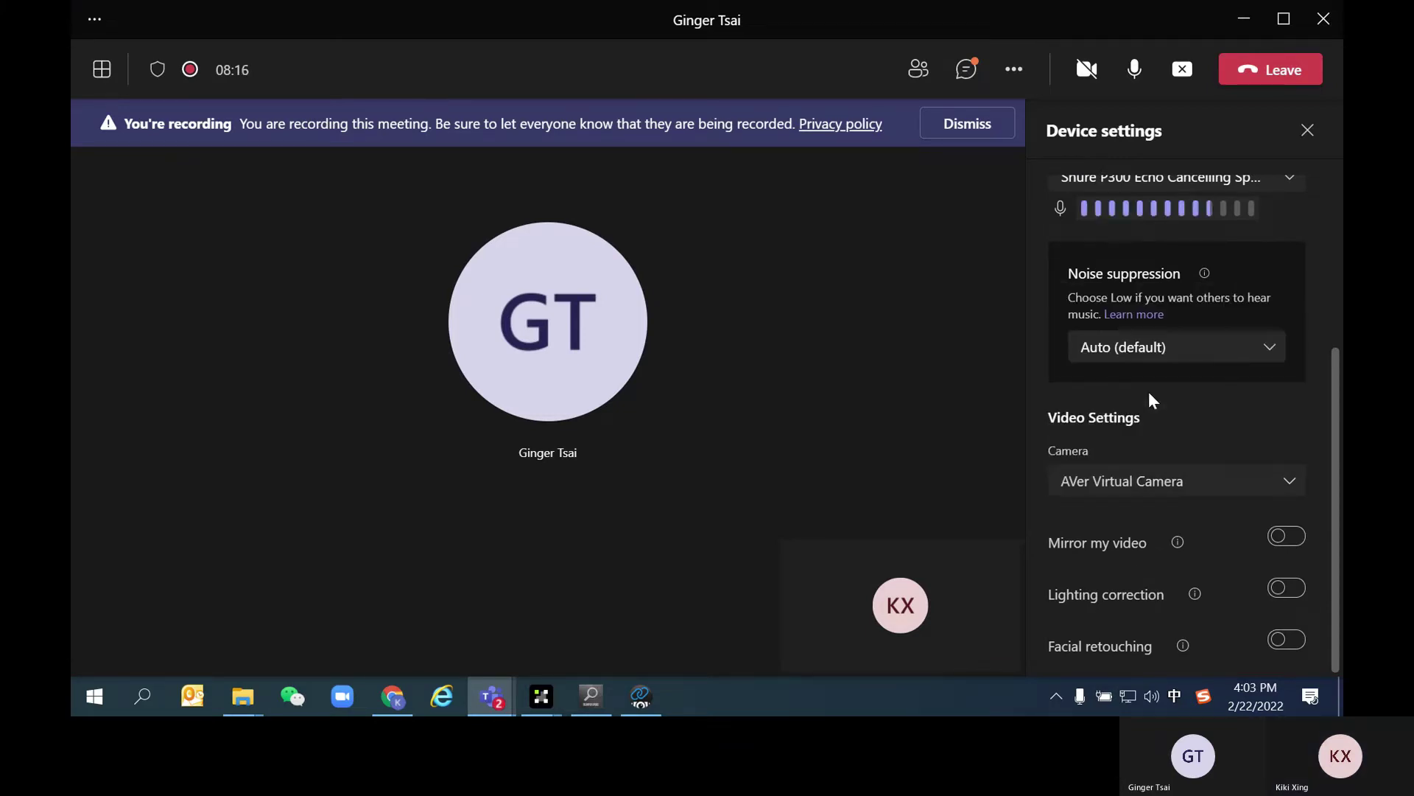
left_click(1307, 131)
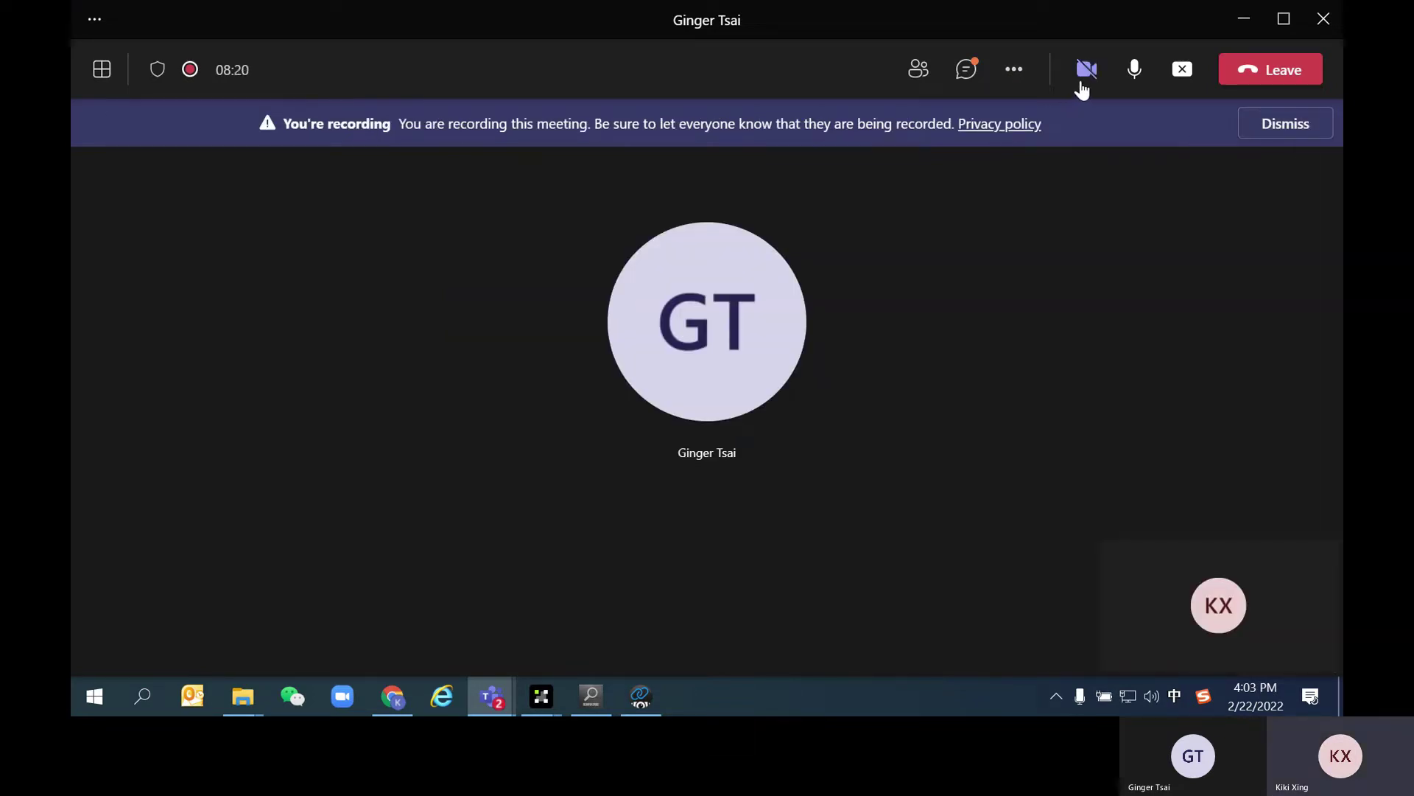
Turn on video in the Teams meeting toolbar
left_click(1082, 88)
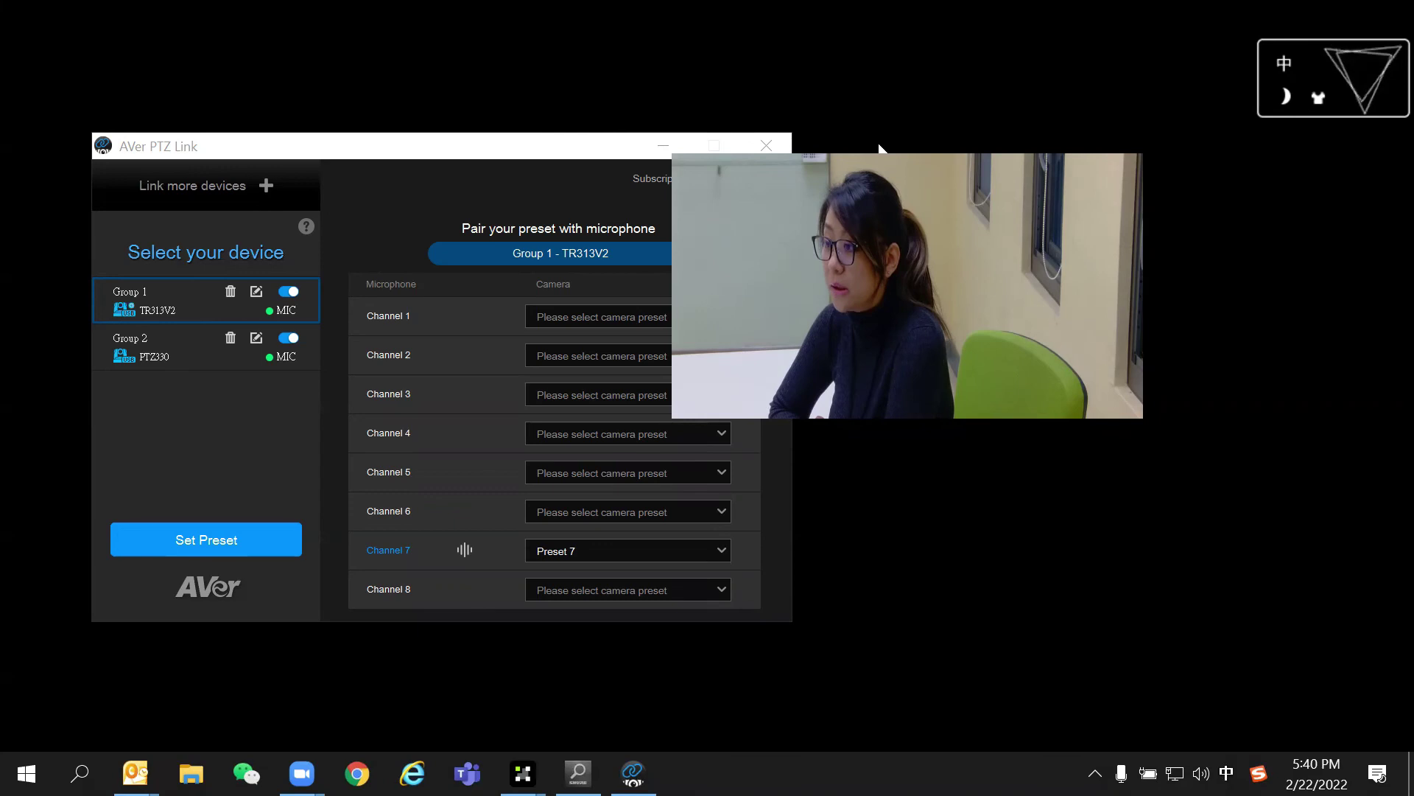
Switch the output Delay on at 400 ms in the MXA910-50f290 window
mouse_move(579, 772)
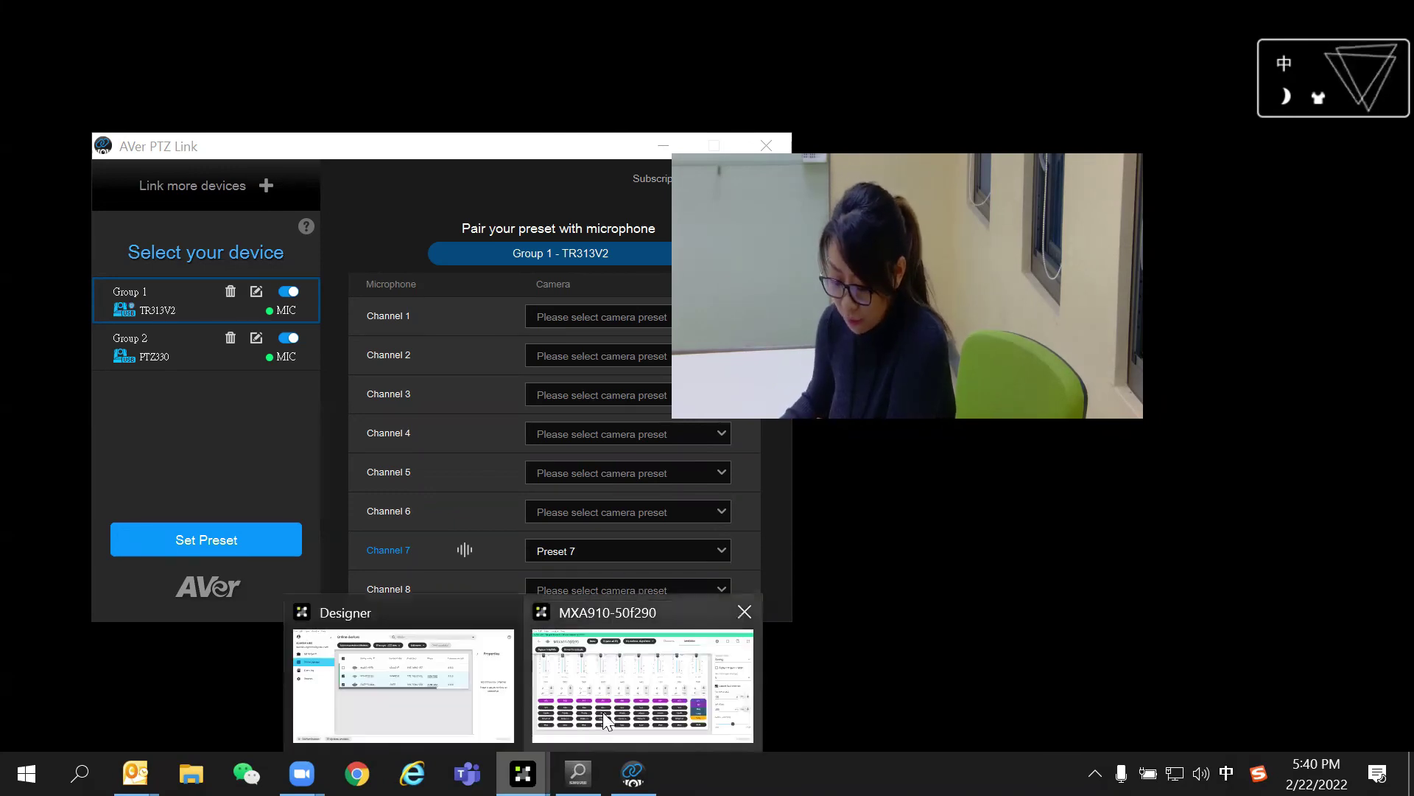
left_click(602, 712)
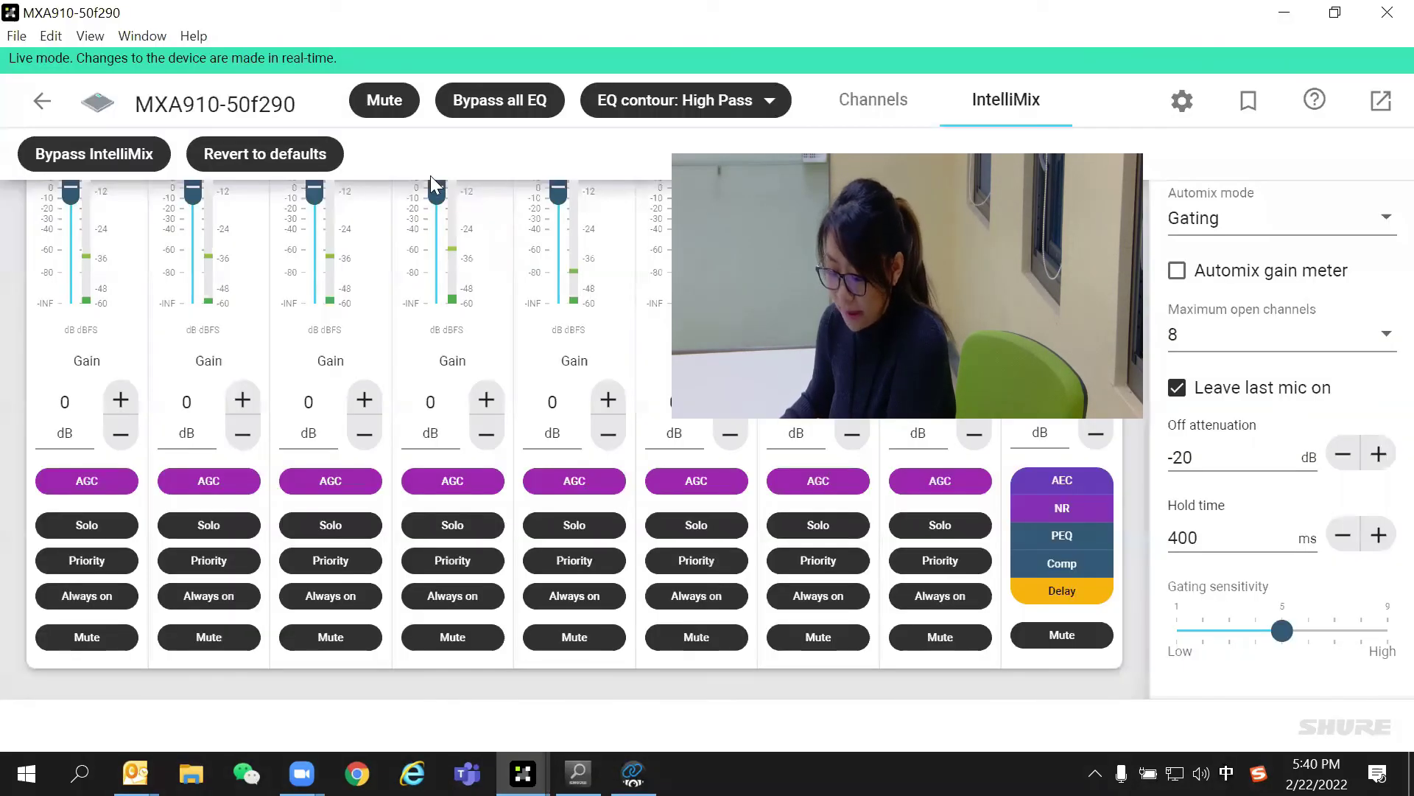
left_click(1048, 601)
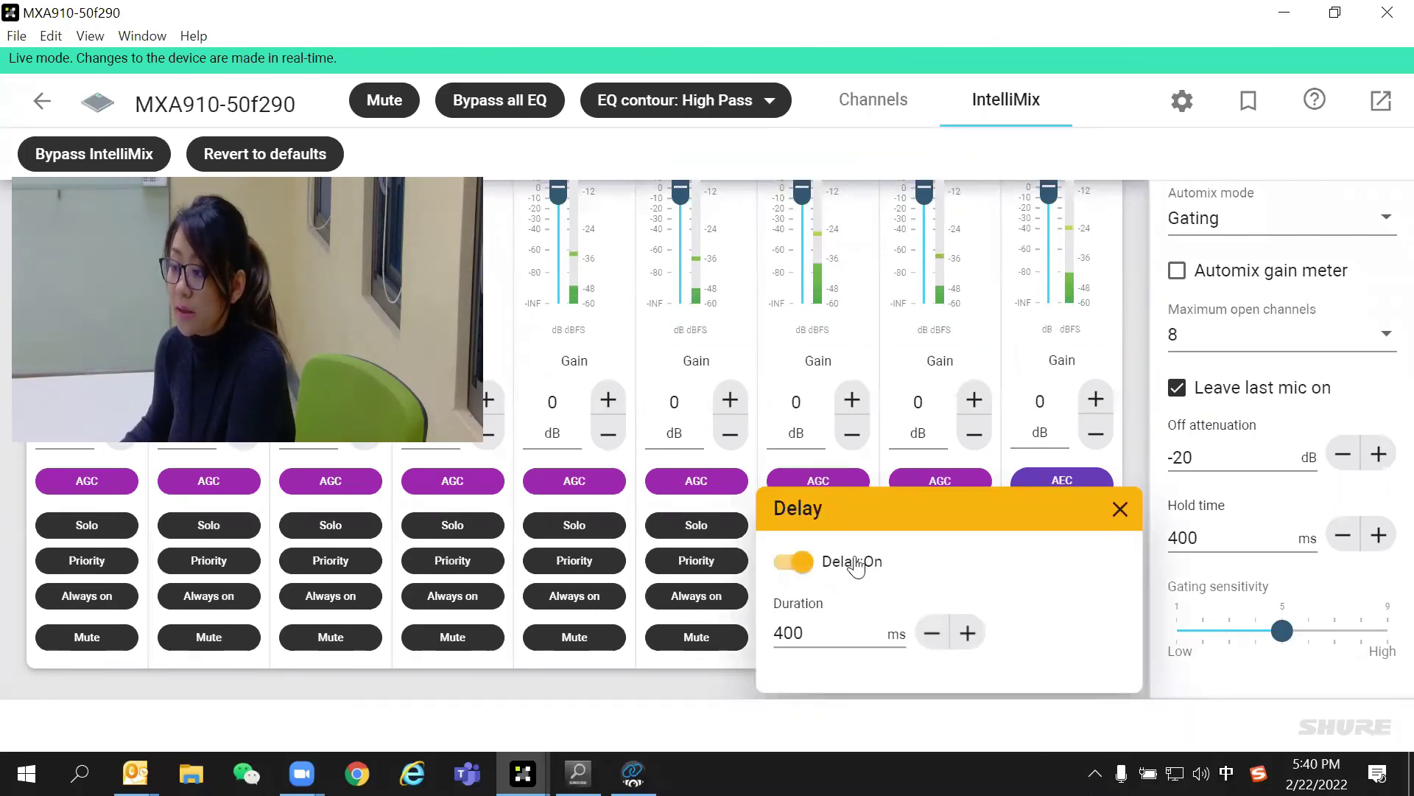